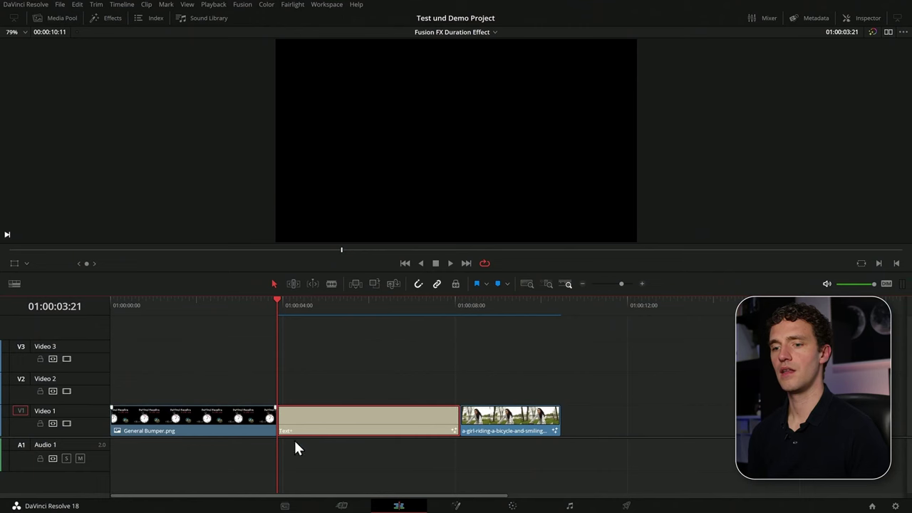
Preview the title, move it to the upper track starting around 4 seconds, and split it at the playhead
key("space")
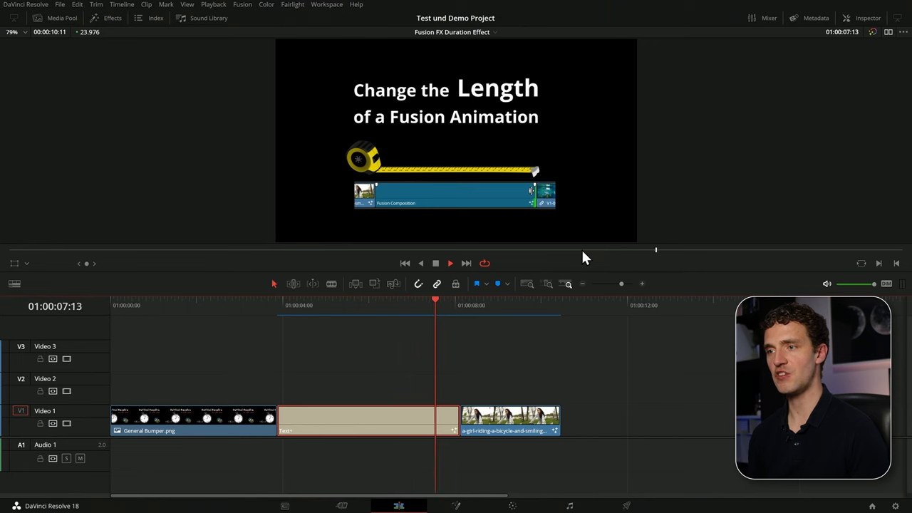
left_click(366, 305)
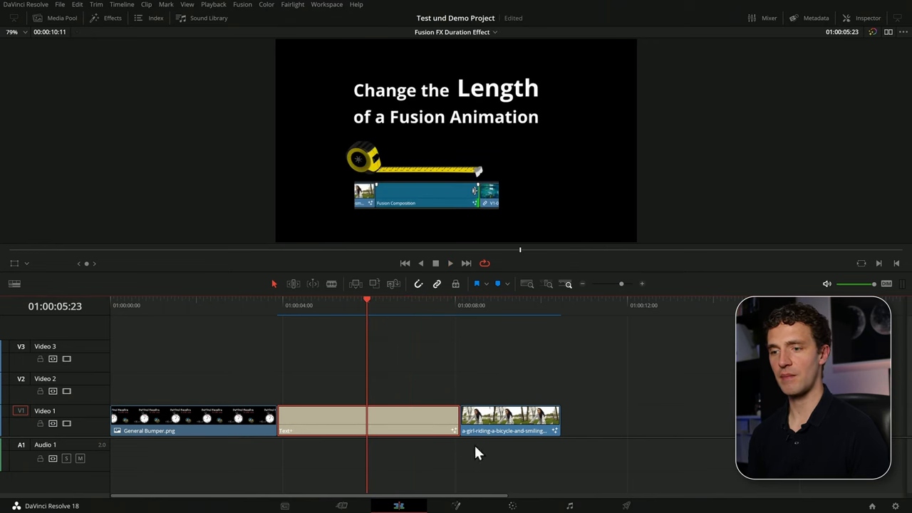
left_click_drag(394, 420, 513, 393)
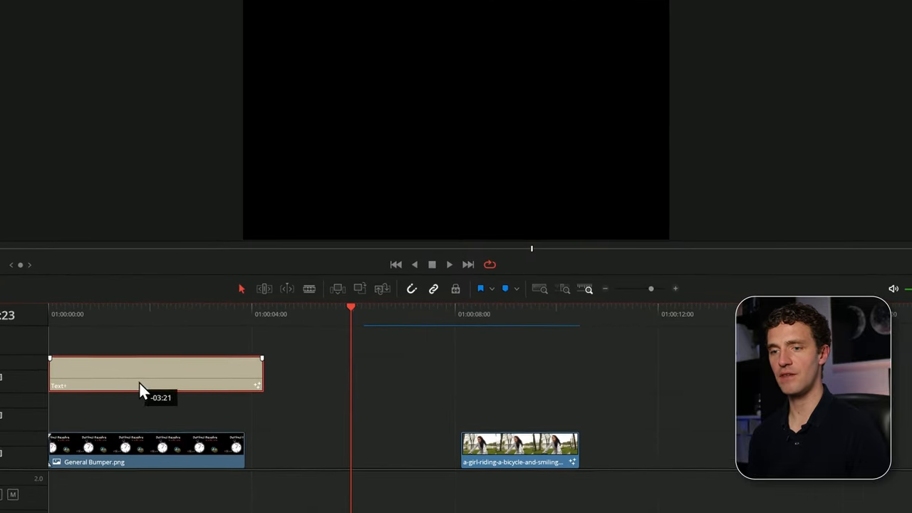
left_click_drag(527, 427, 377, 431)
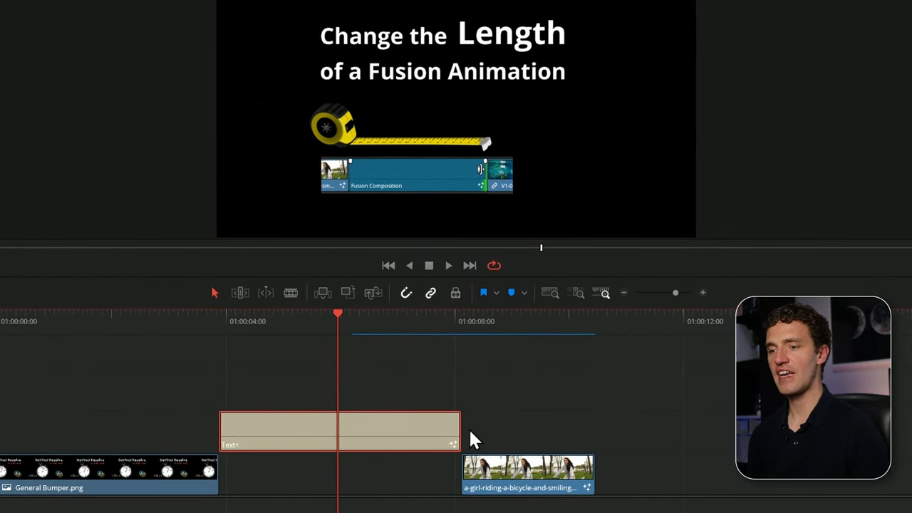
key("ctrl+b")
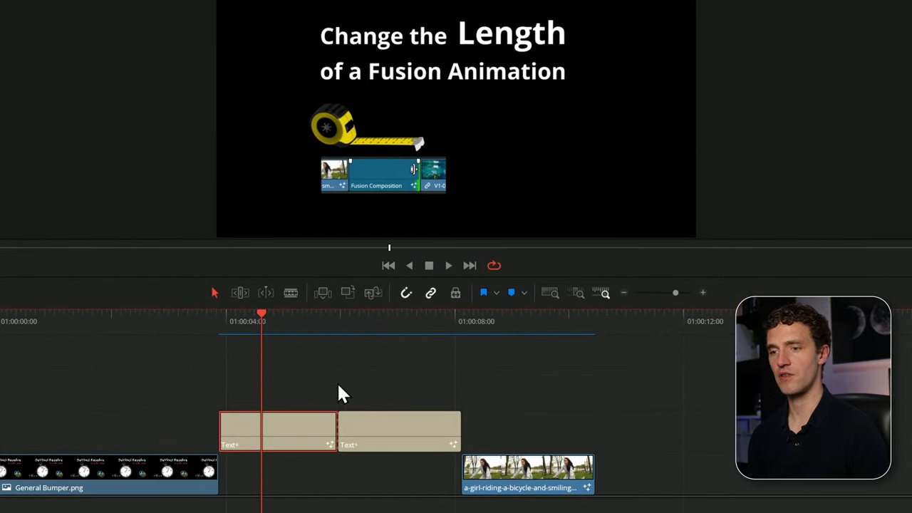
Move the second title piece to about 10 seconds and lengthen the first piece
left_click_drag(408, 436, 684, 442)
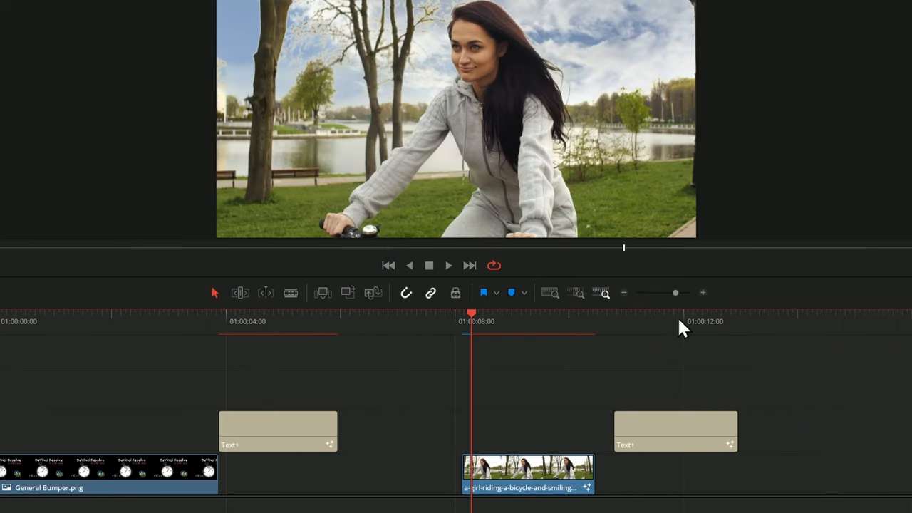
left_click_drag(680, 328, 302, 367)
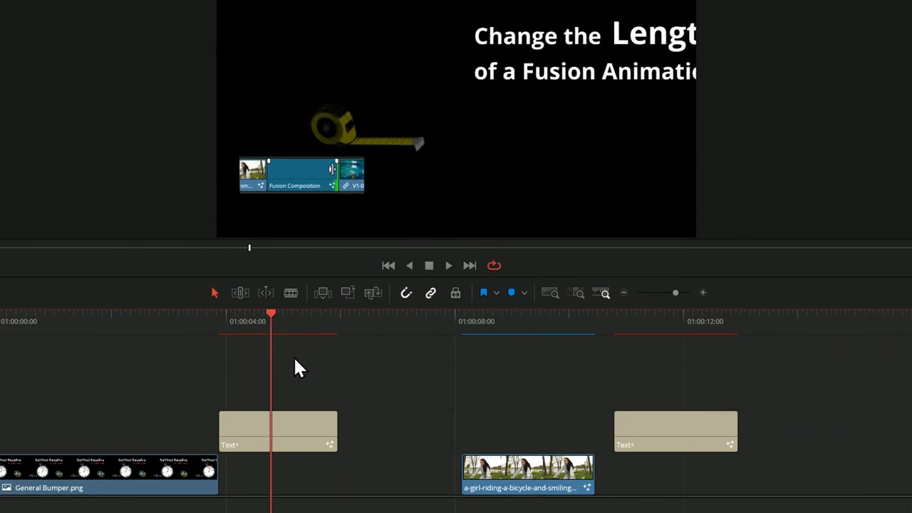
mouse_move(335, 433)
left_mouse_down()
mouse_move(421, 435)
mouse_move(373, 429)
left_mouse_up()
Check the title timing, push the bicycle clip far right, and trim the title's start later
key("space")
key("space")
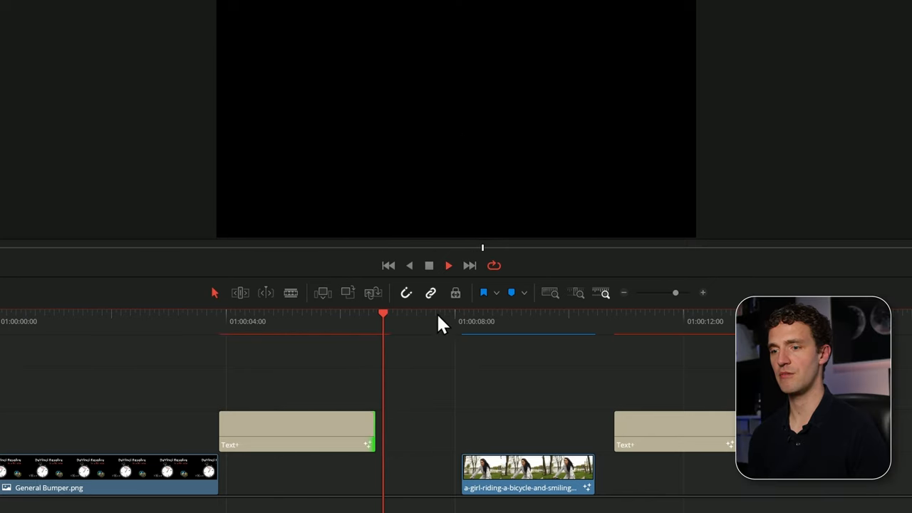
key("space")
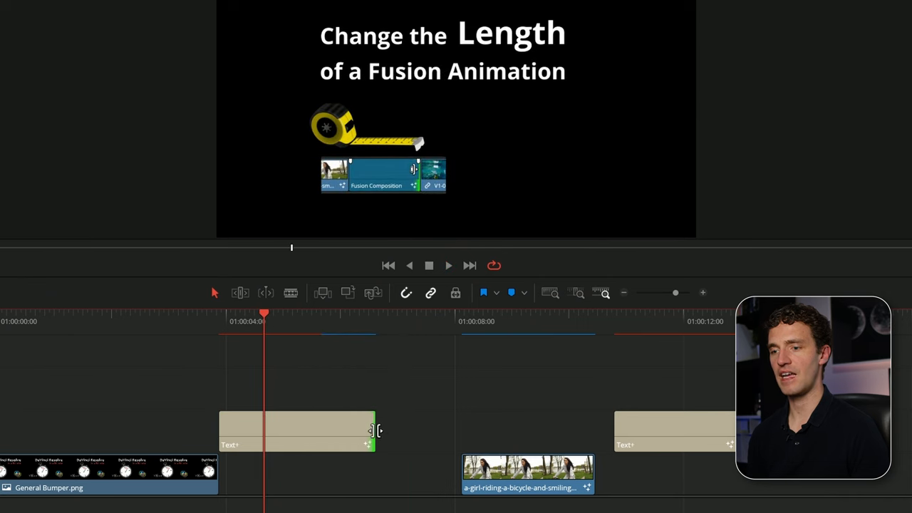
left_click_drag(370, 431, 594, 431)
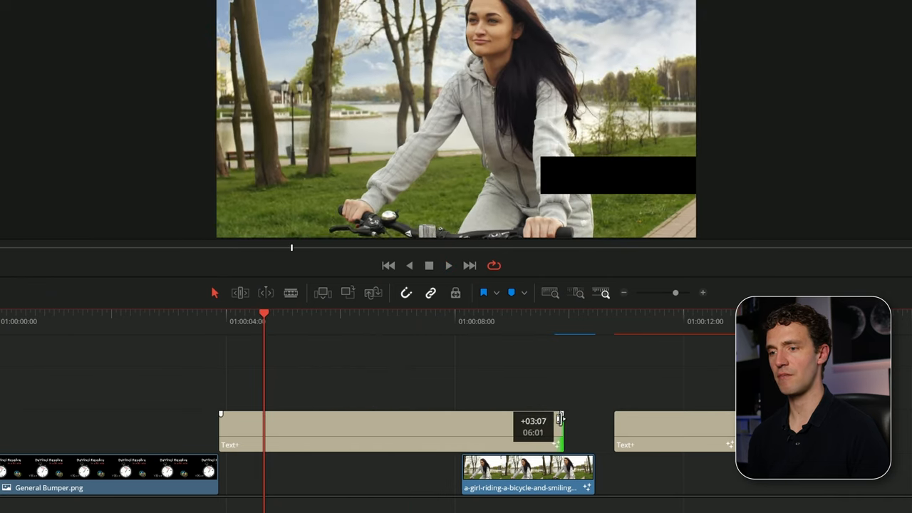
left_click_drag(586, 490, 911, 490)
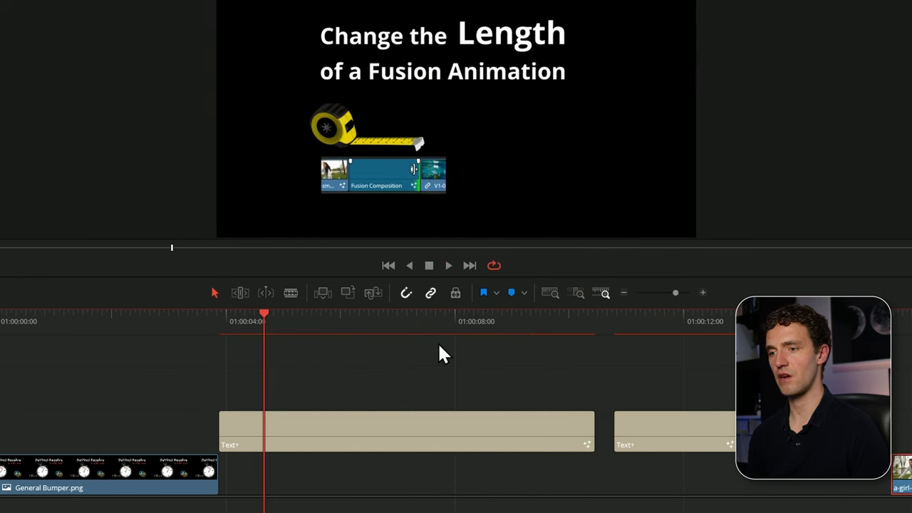
left_click_drag(439, 326, 554, 324)
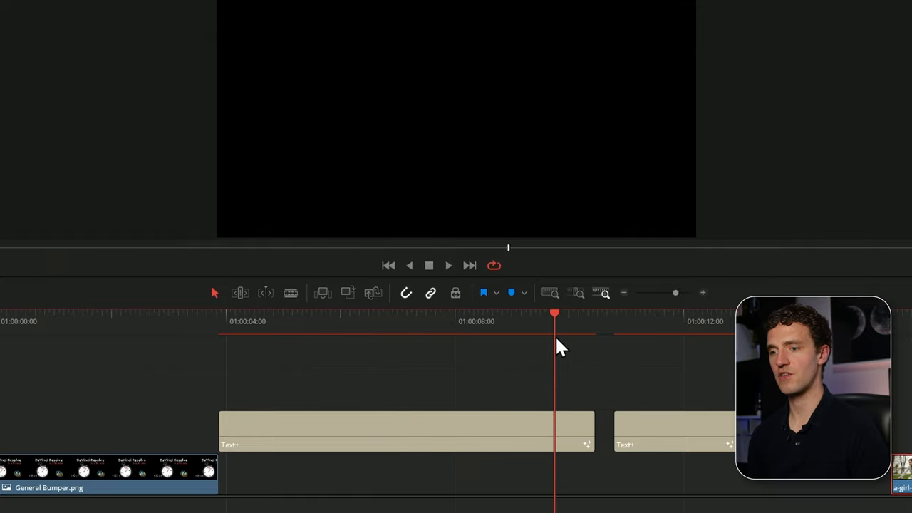
left_click_drag(221, 423, 497, 434)
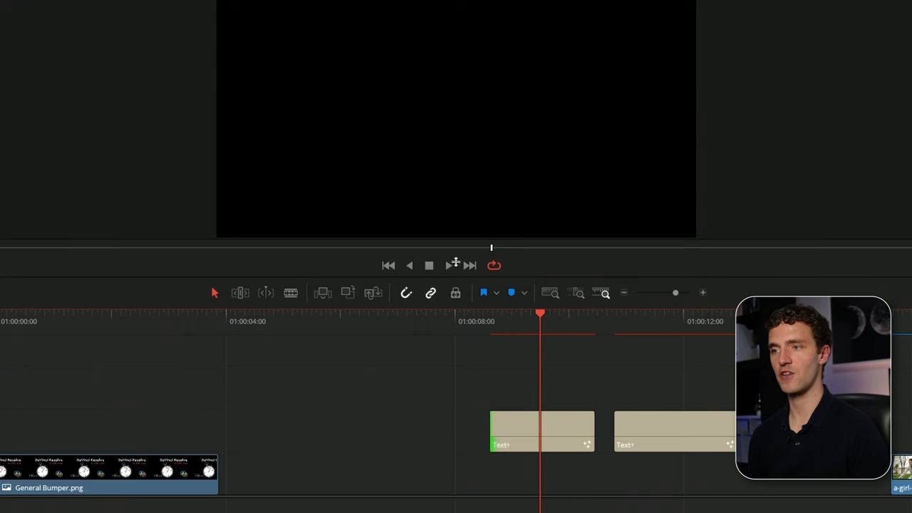
Place the title on the main track after General Bumper and trim its end to the playhead
left_click_drag(548, 430, 351, 489)
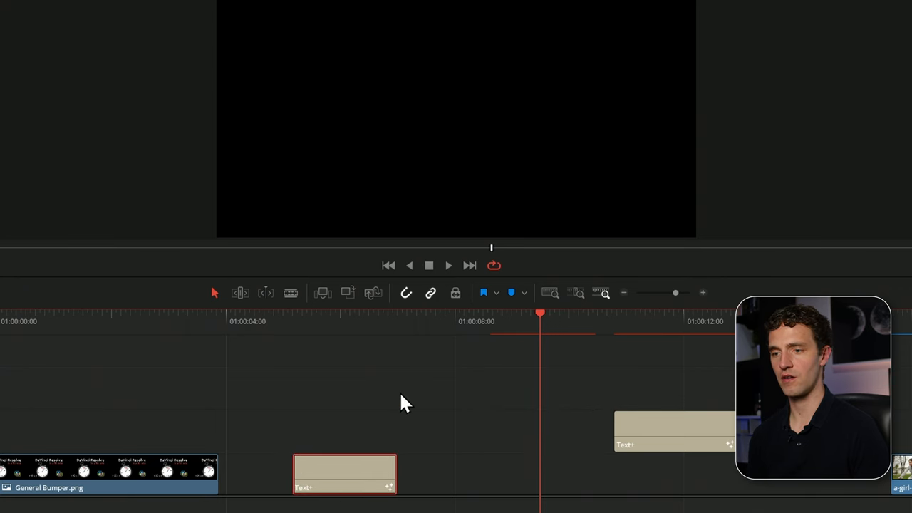
left_click(372, 311)
left_click_drag(410, 420, 369, 425)
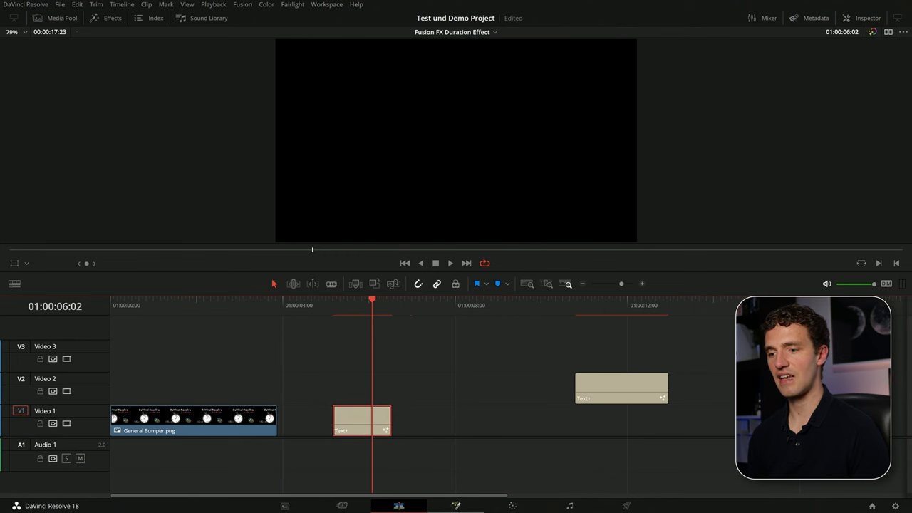
Show the title composition's Keyframes editor in Fusion, fit all keyframes, and jump to the first frame
left_click(458, 507)
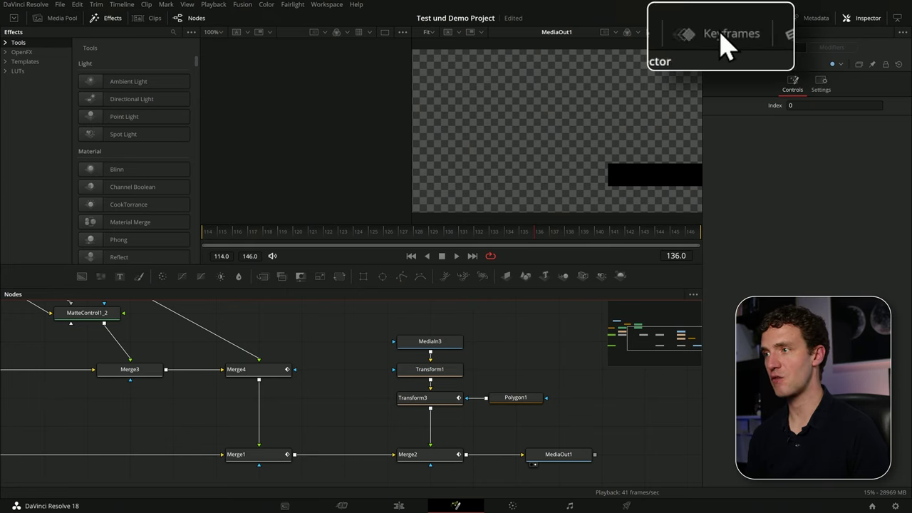
left_click(748, 17)
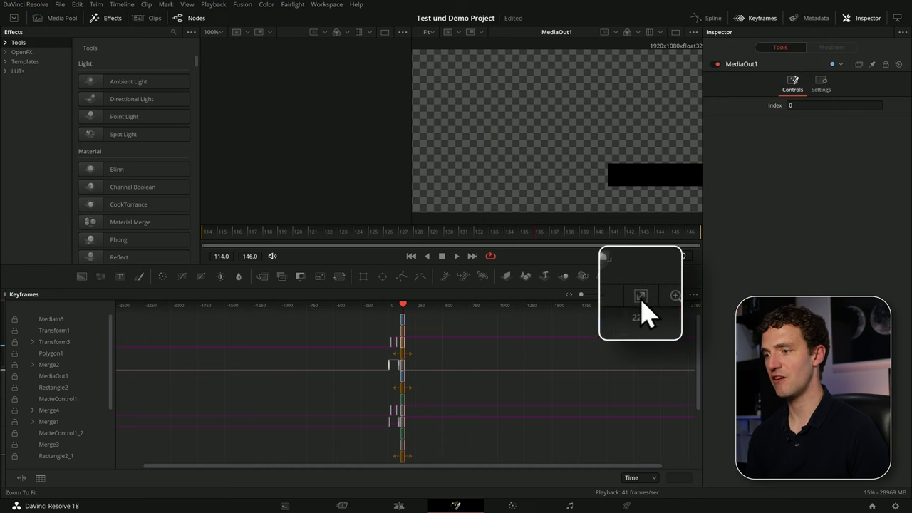
left_click(640, 294)
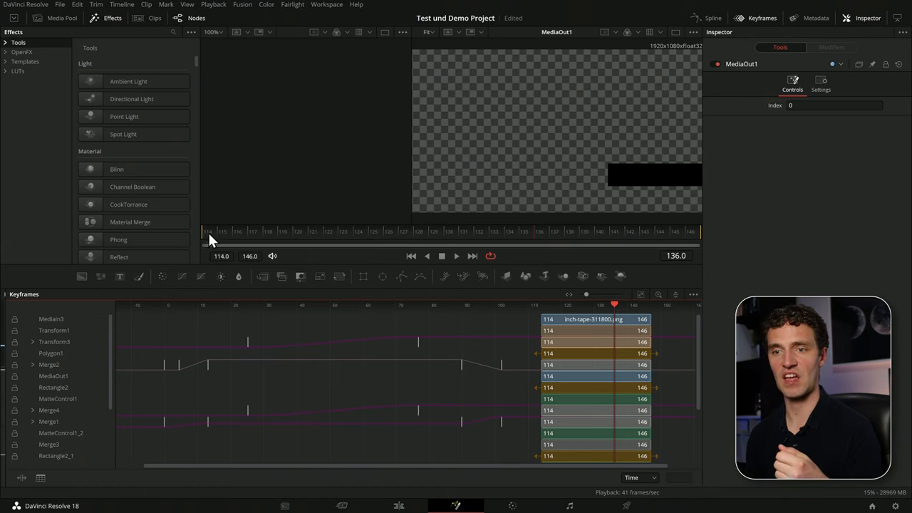
left_click(206, 232)
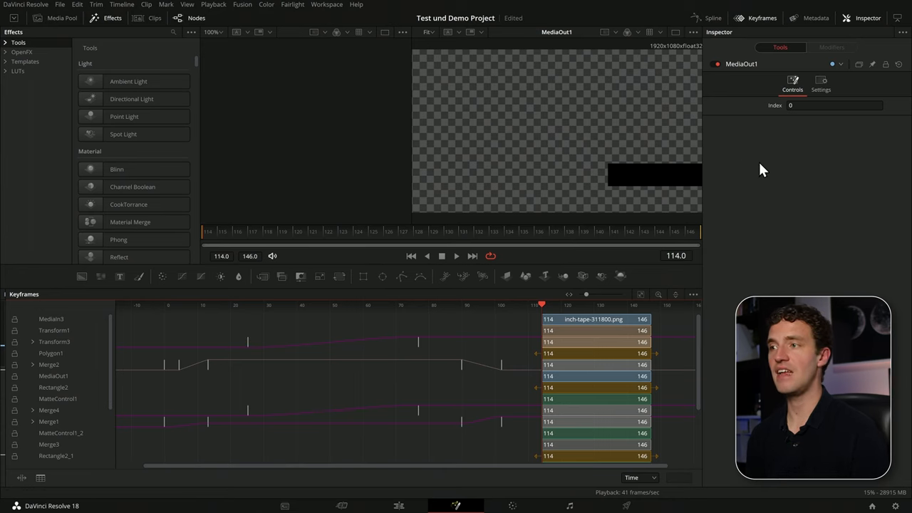
List only animated tools, move the title keyframes to start at frame 114, and preview
left_click(673, 295)
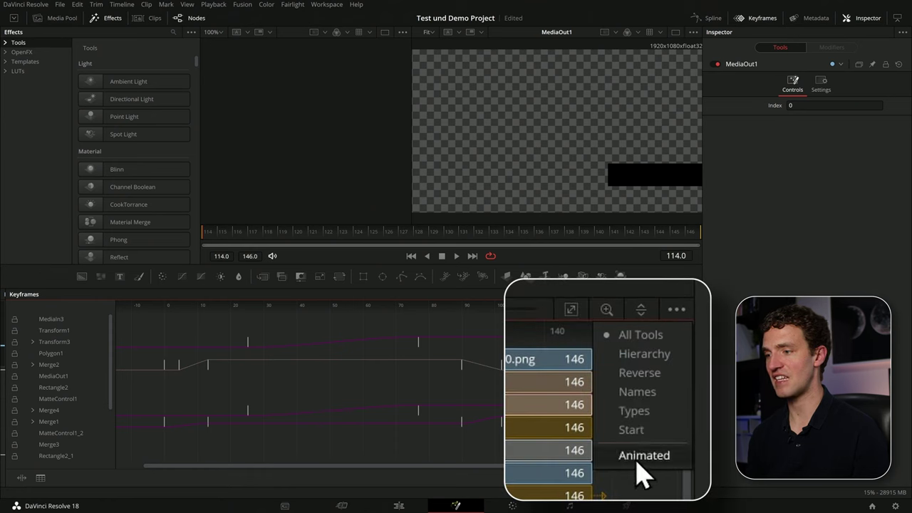
left_click(642, 459)
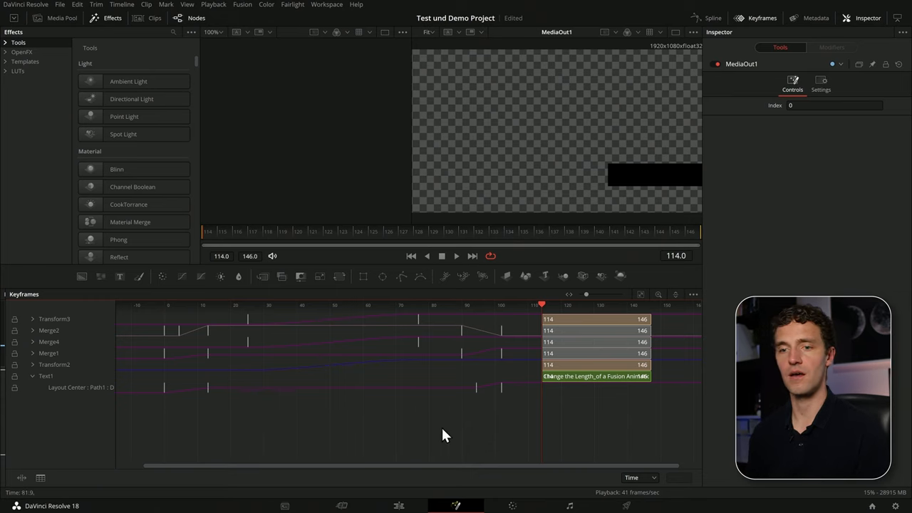
mouse_move(527, 437)
left_mouse_down()
mouse_move(142, 299)
mouse_move(107, 299)
left_mouse_up()
left_click_drag(162, 337, 563, 353)
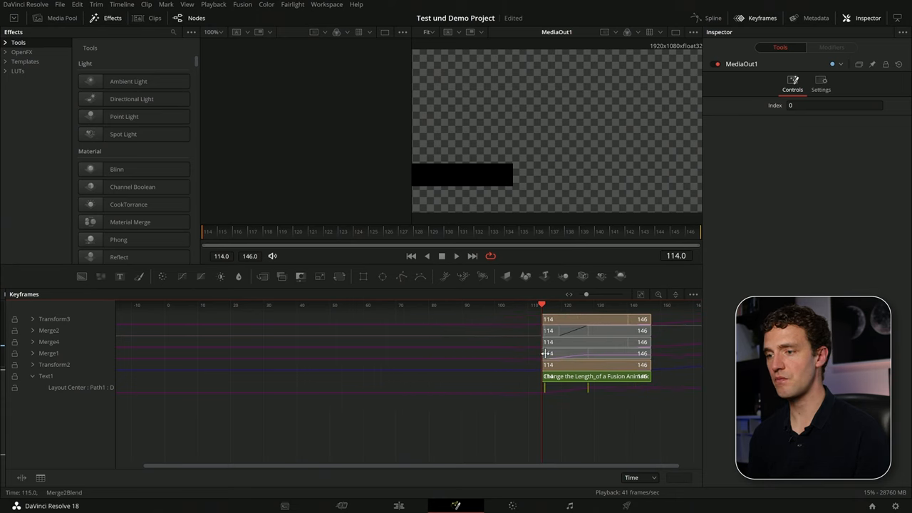
scroll(498, 398, "right", 5)
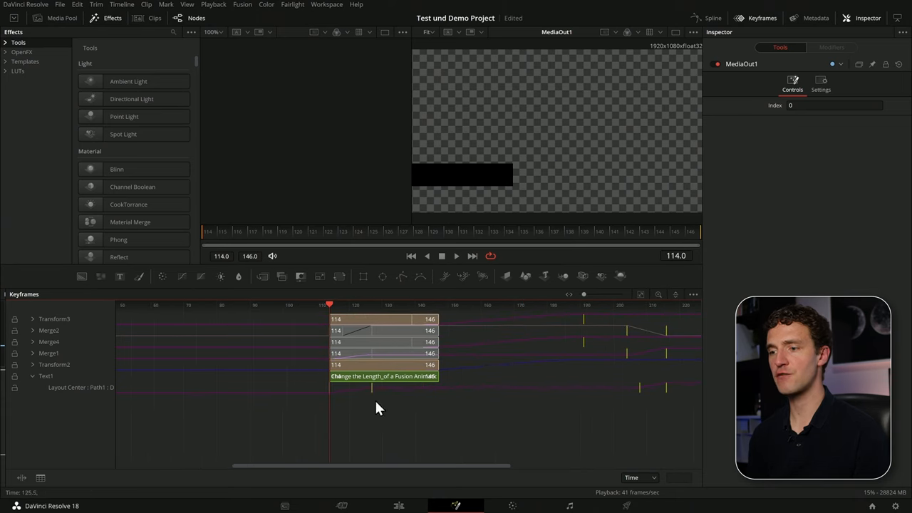
key("space")
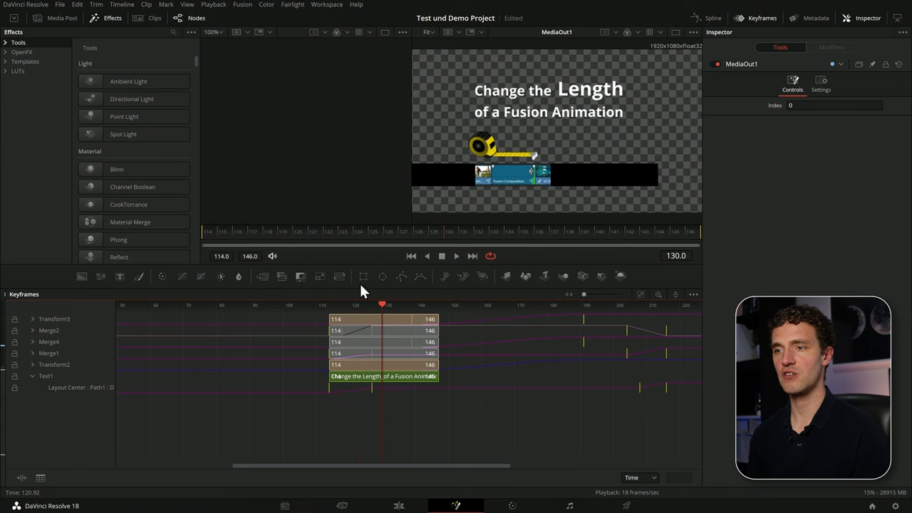
scroll(541, 371, "right", 2)
scroll(534, 377, "right", 2)
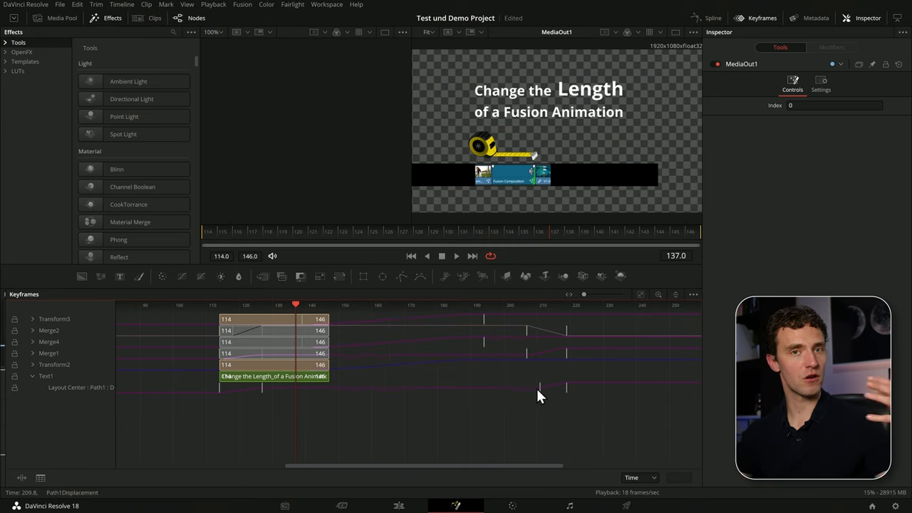
Time-stretch the later keyframes near frames 205–218 so the animation ends at frame 146
left_click_drag(603, 426, 135, 313)
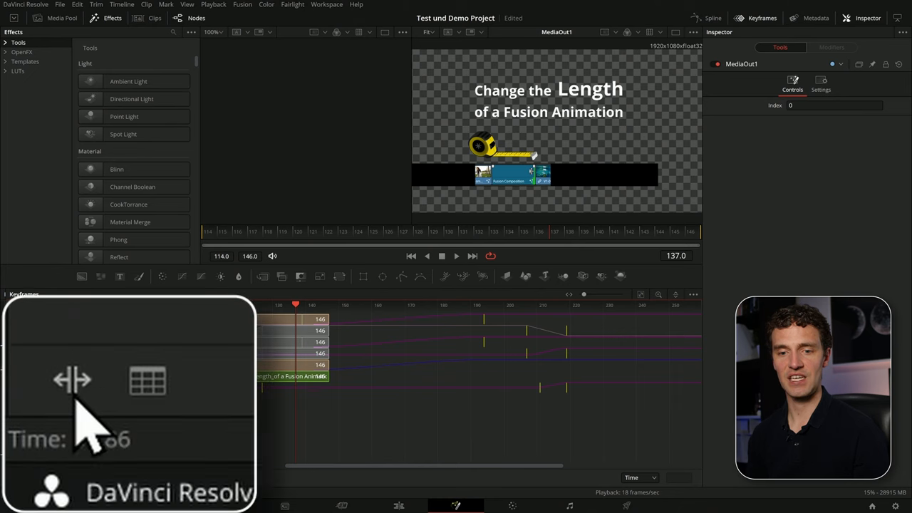
left_click(22, 477)
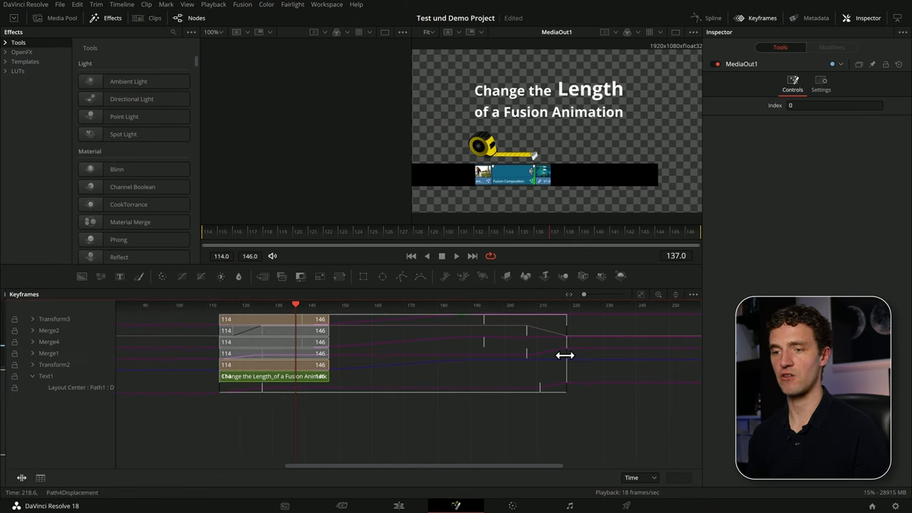
mouse_move(475, 362)
left_mouse_down()
mouse_move(321, 353)
mouse_move(521, 363)
mouse_move(80, 361)
mouse_move(249, 359)
mouse_move(339, 369)
mouse_move(437, 347)
mouse_move(419, 345)
left_mouse_up()
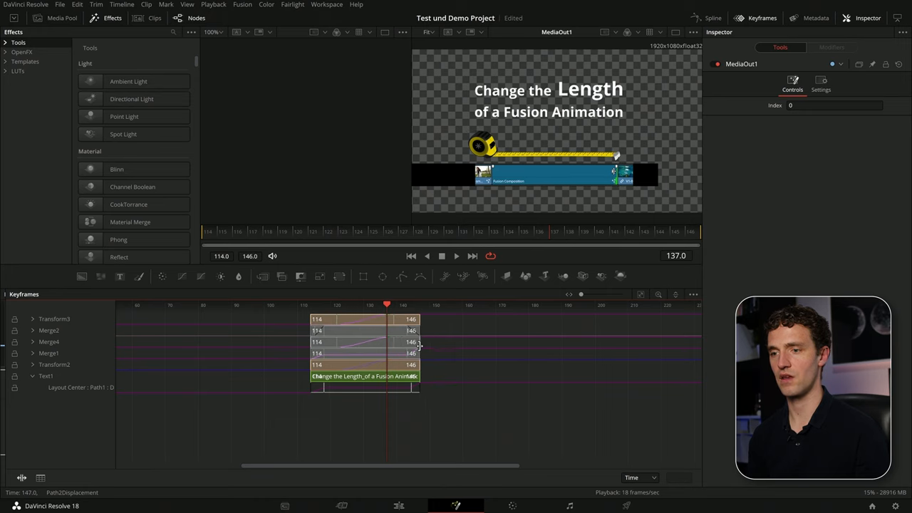
Review the retimed title and bicycle clip on the edit timeline
left_click(399, 506)
left_click(336, 313)
key("space")
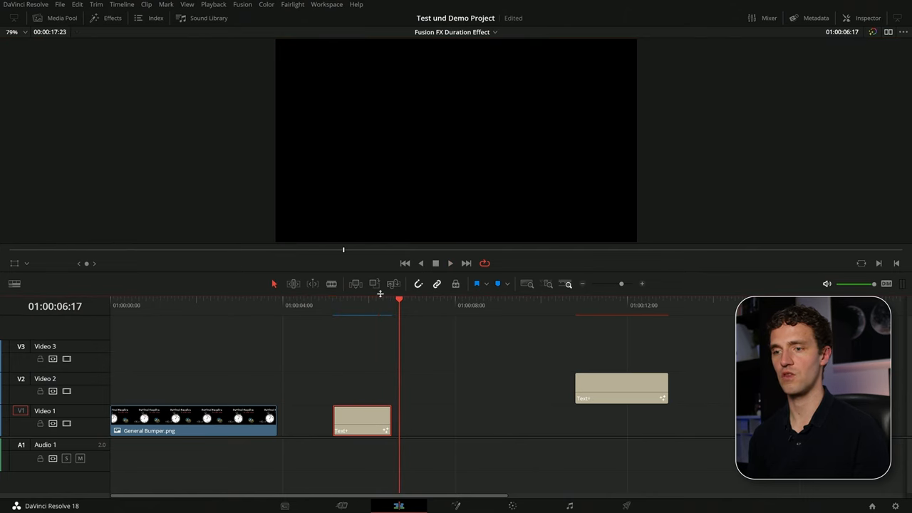
left_click_drag(356, 317, 364, 327)
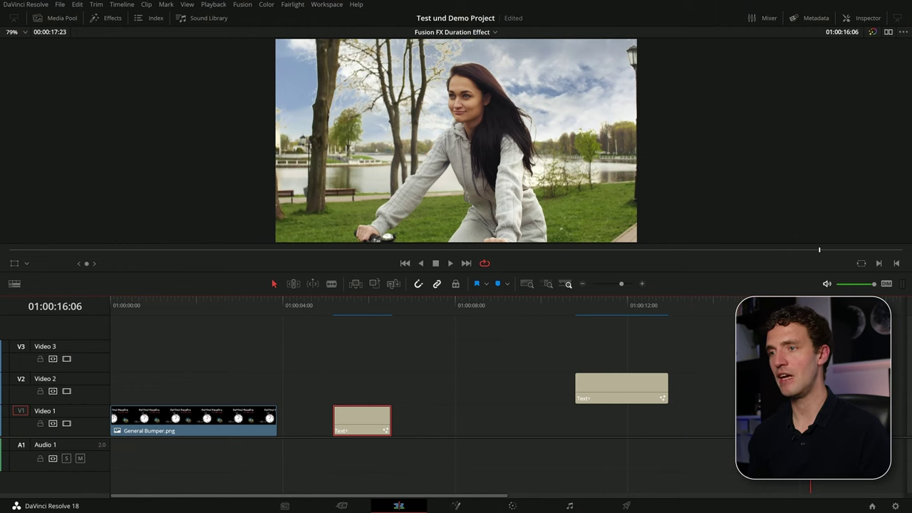
scroll(584, 403, "right", 5)
key("space")
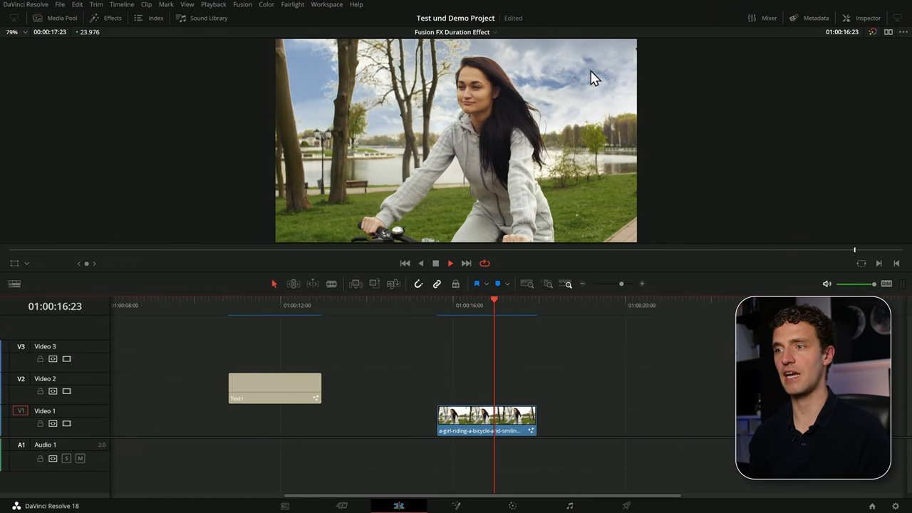
key("space")
Slip the bicycle clip's footage by two frames in Trim mode and review the result
left_click(448, 305)
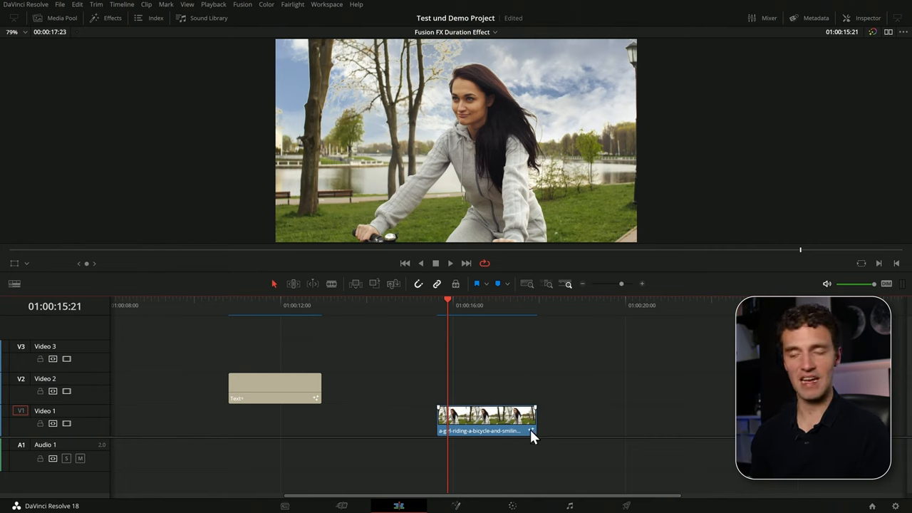
key("t")
mouse_move(510, 416)
left_mouse_down()
mouse_move(4, 417)
mouse_move(443, 426)
left_mouse_up()
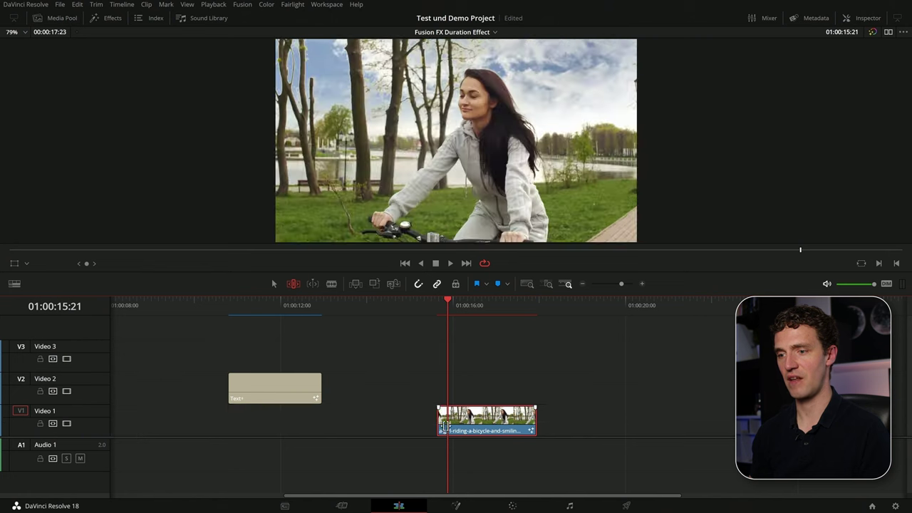
left_click(436, 313)
key("space")
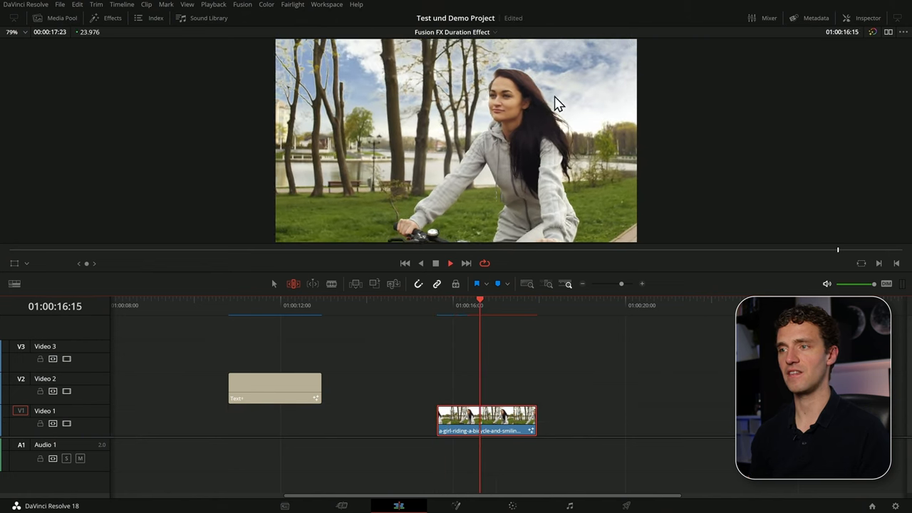
key("space")
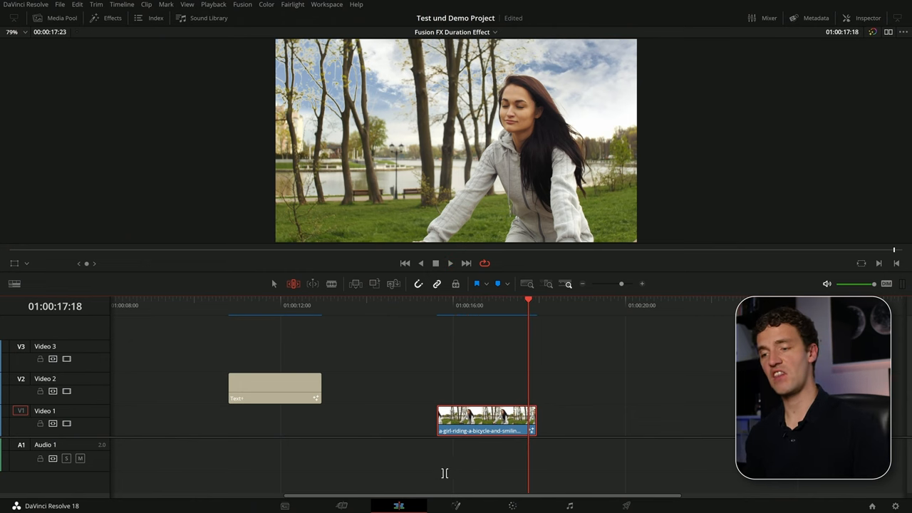
Fit all keyframes in the bicycle clip's composition and inspect the Tracker1 and Polygon1 tracks
left_click(455, 505)
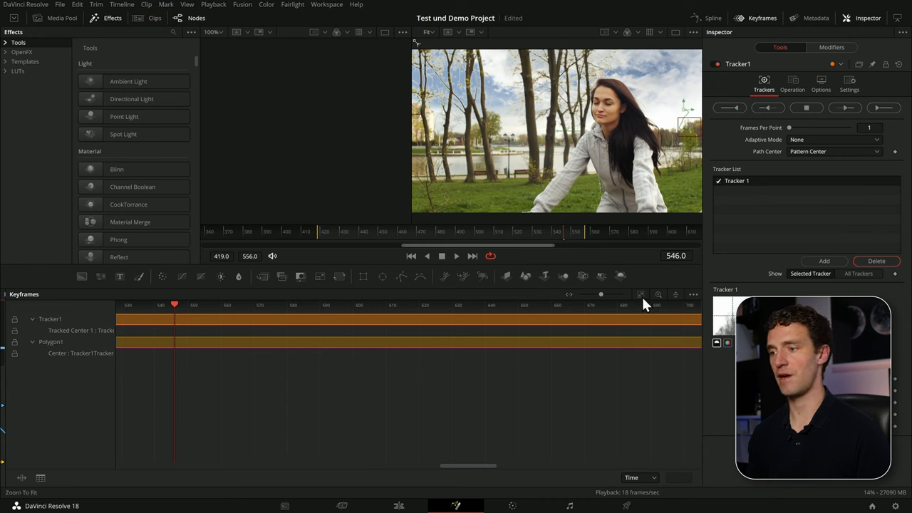
left_click(641, 296)
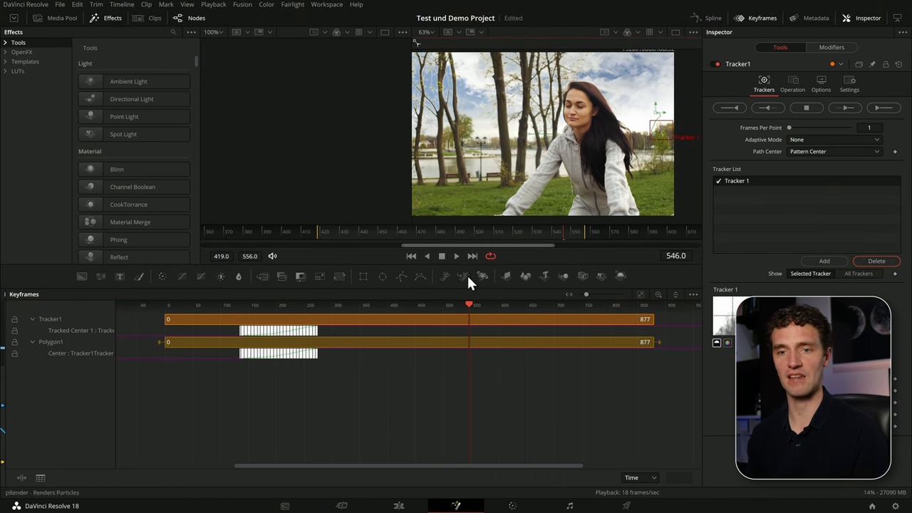
left_click(51, 322)
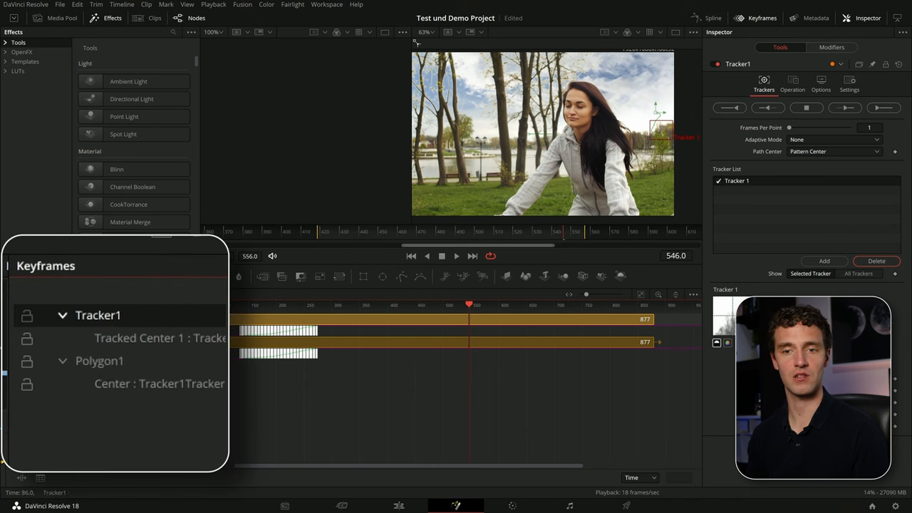
left_click(98, 365)
left_click(71, 330)
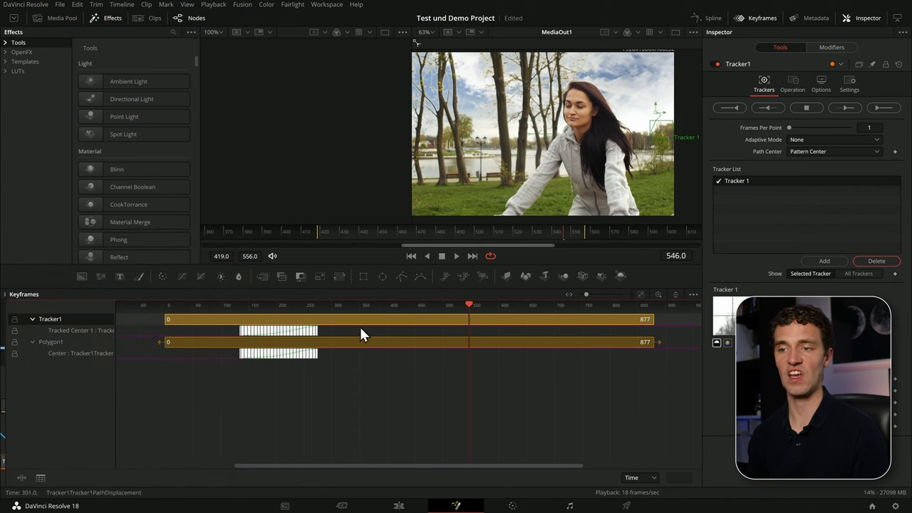
At frame 419 move the Tracker1 pattern onto a new feature and track forward to frame 556
left_click(407, 255)
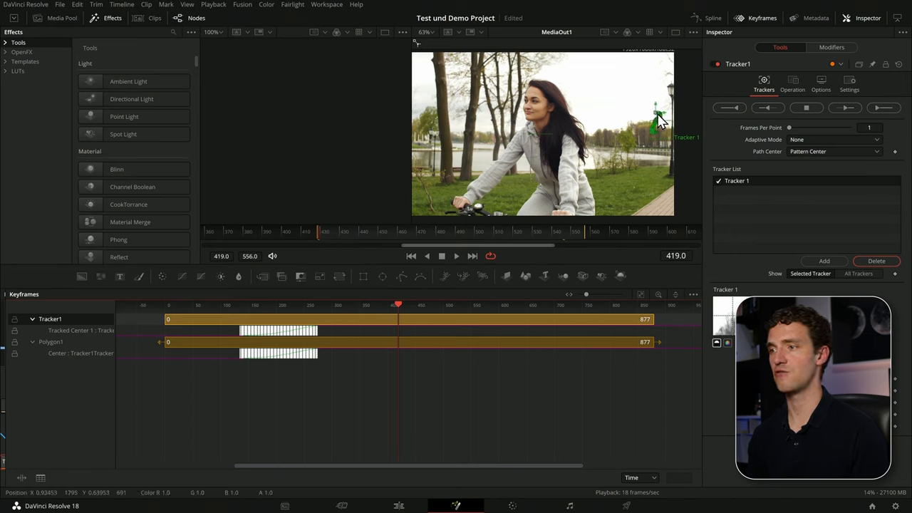
left_click_drag(650, 122, 619, 118)
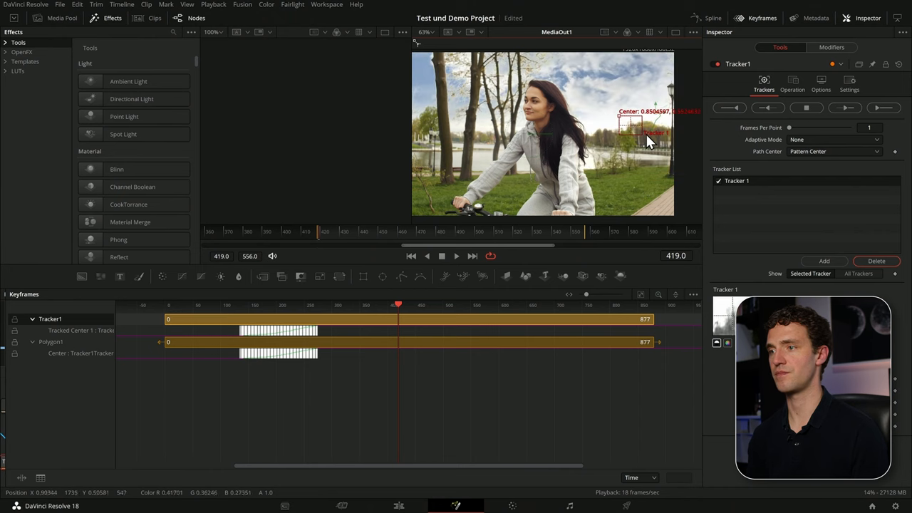
left_click(846, 109)
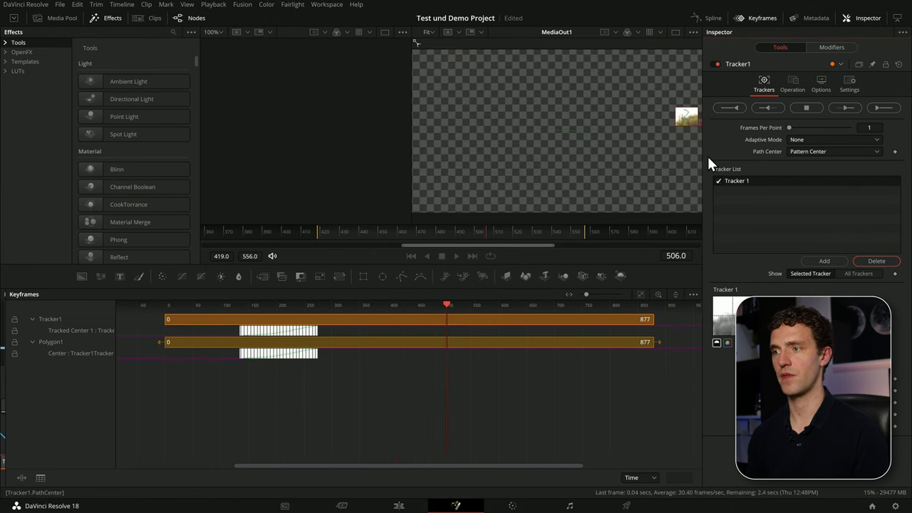